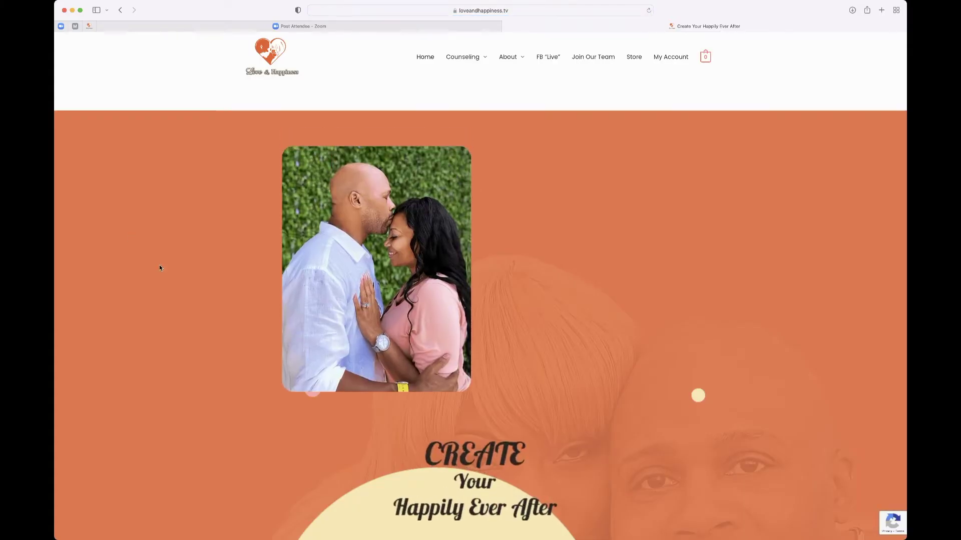
Step: Scroll through the home page's 'Create Your Happily Ever After' hero and client testimonials, then back up
scroll(159, 268, "down", 5)
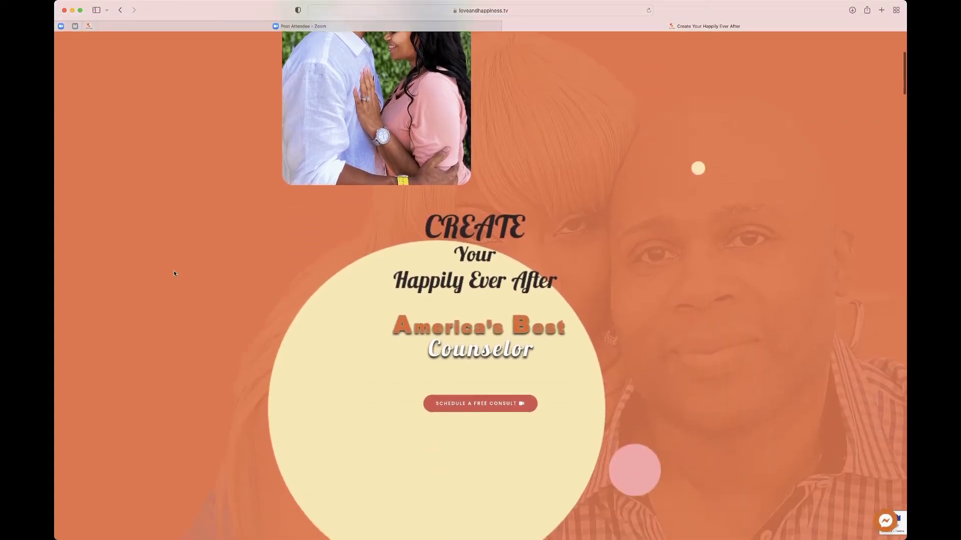
scroll(174, 273, "down", 4)
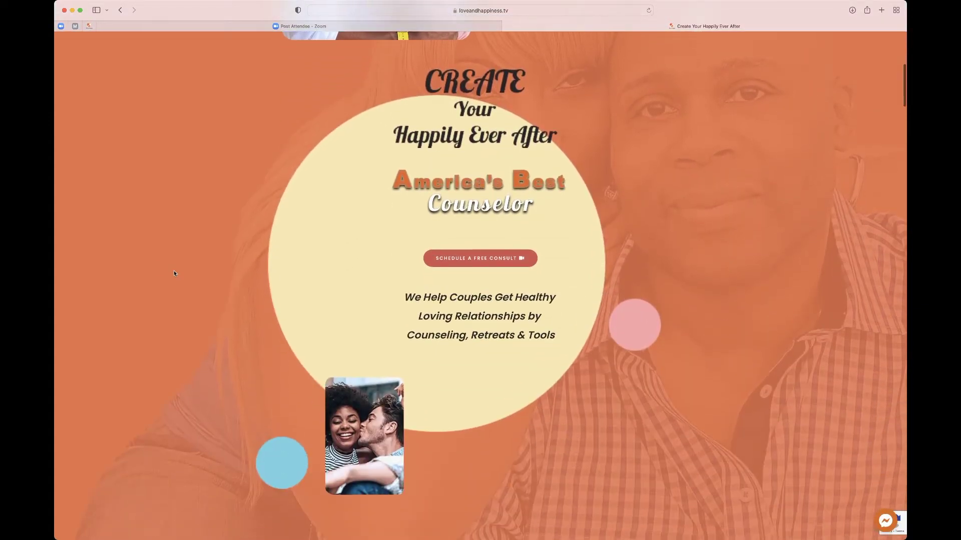
scroll(174, 274, "down", 5)
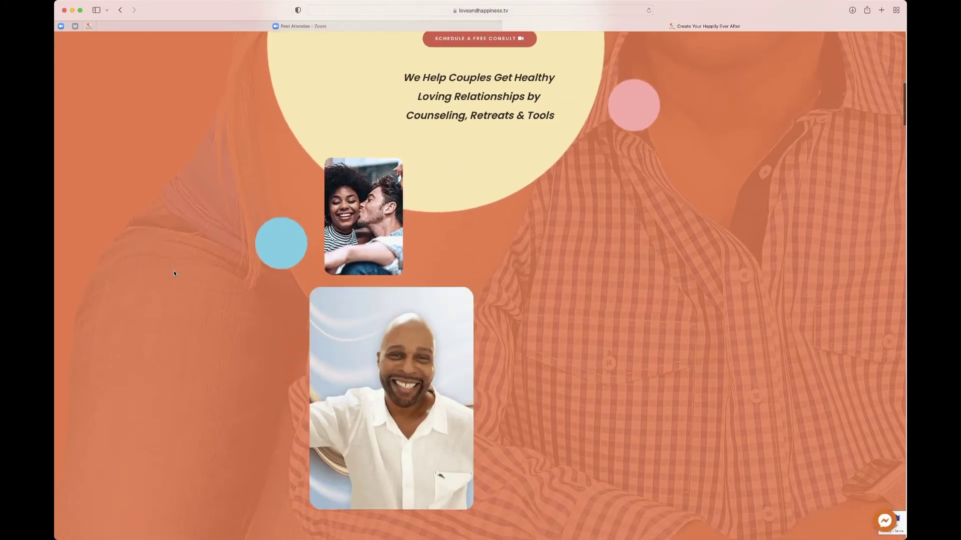
scroll(174, 273, "down", 3)
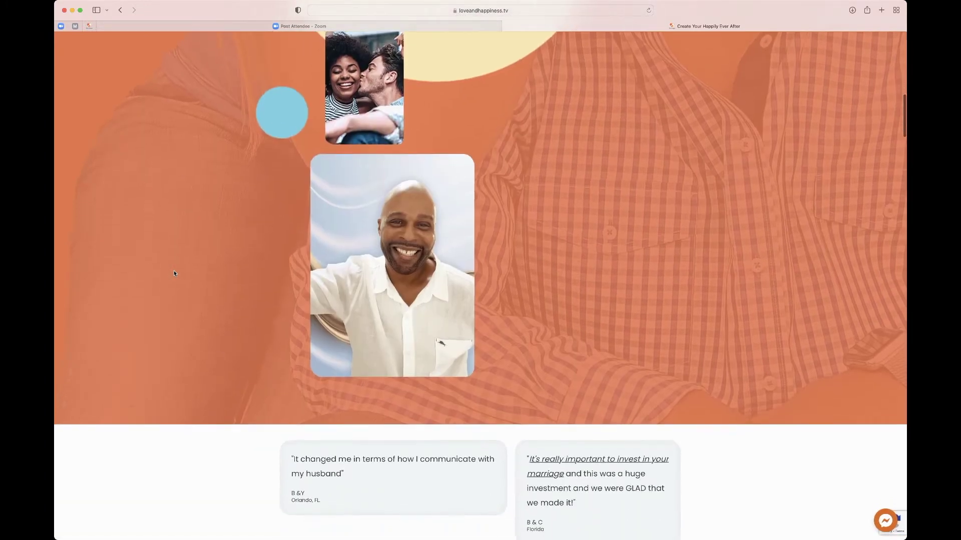
scroll(174, 273, "down", 1)
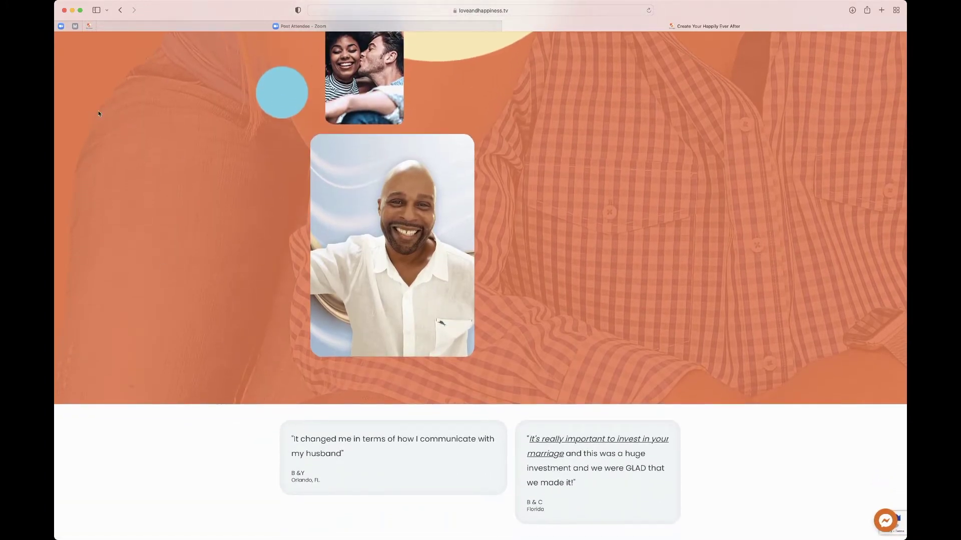
scroll(450, 150, "up", 9)
Step: Open Counseling > 20 Min. Free Zoom Consult and read its $20 refundable-deposit terms and March 2022 calendar
mouse_move(463, 57)
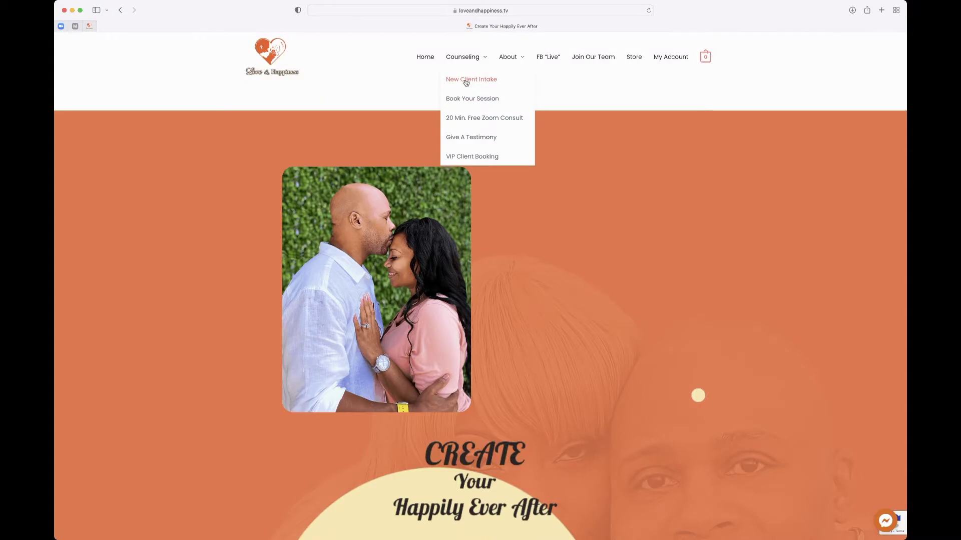
left_click(465, 81)
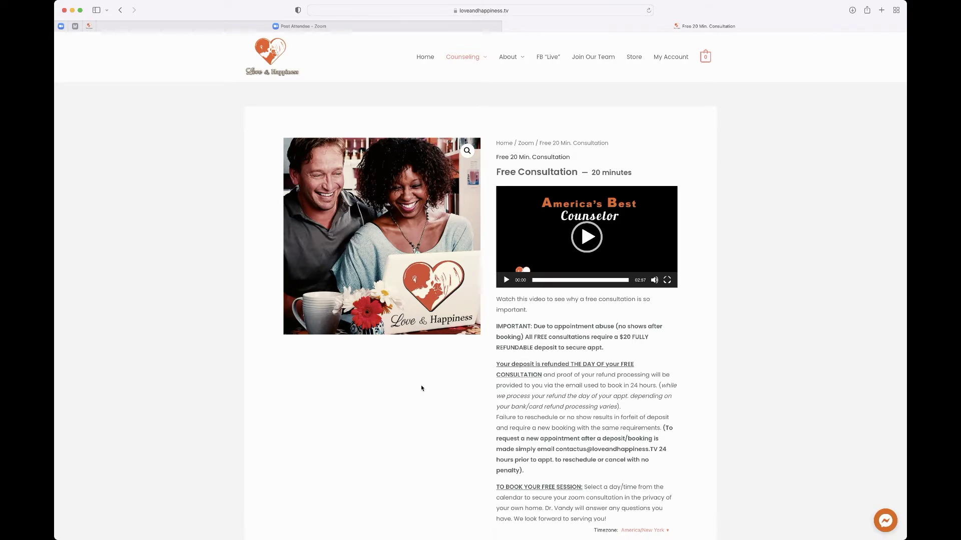
scroll(421, 389, "down", 10)
scroll(421, 388, "down", 2)
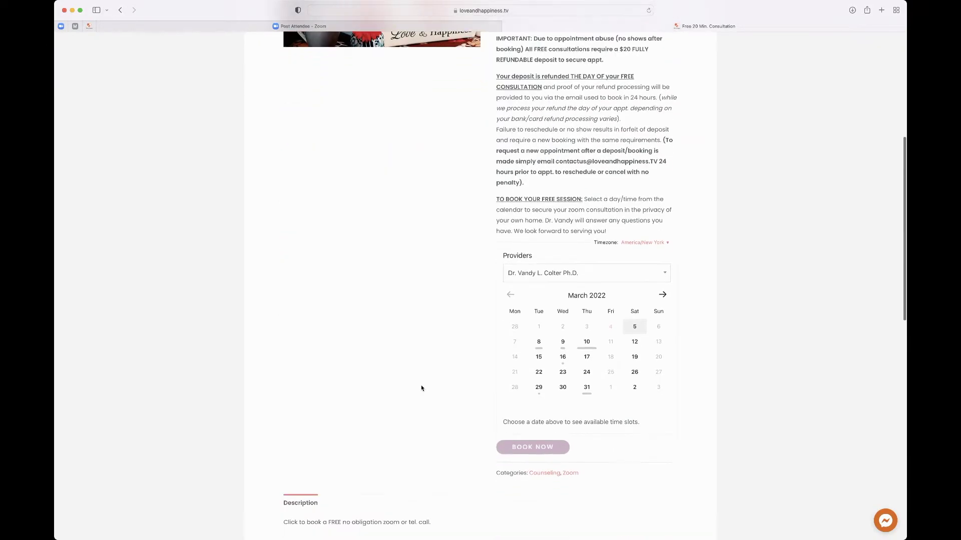
scroll(422, 389, "down", 3)
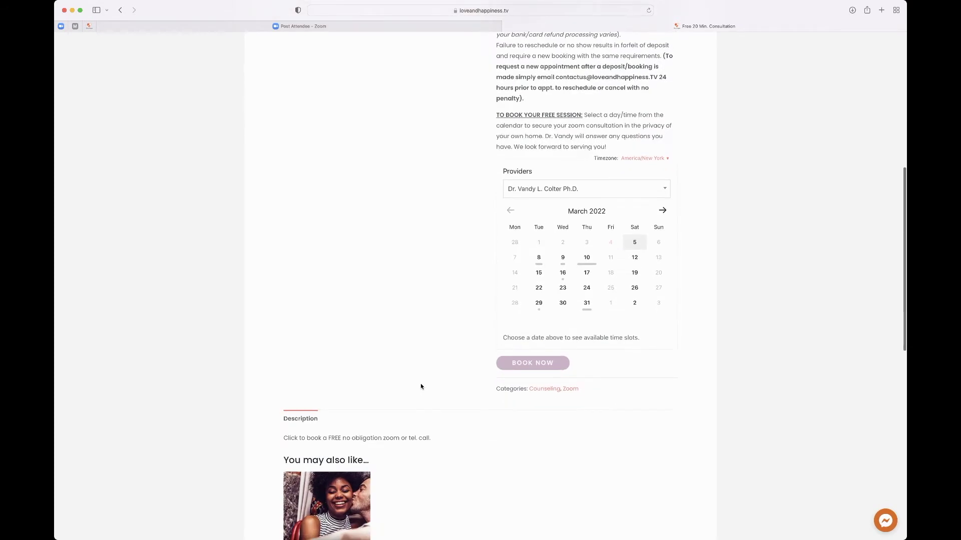
scroll(480, 330, "up", 5)
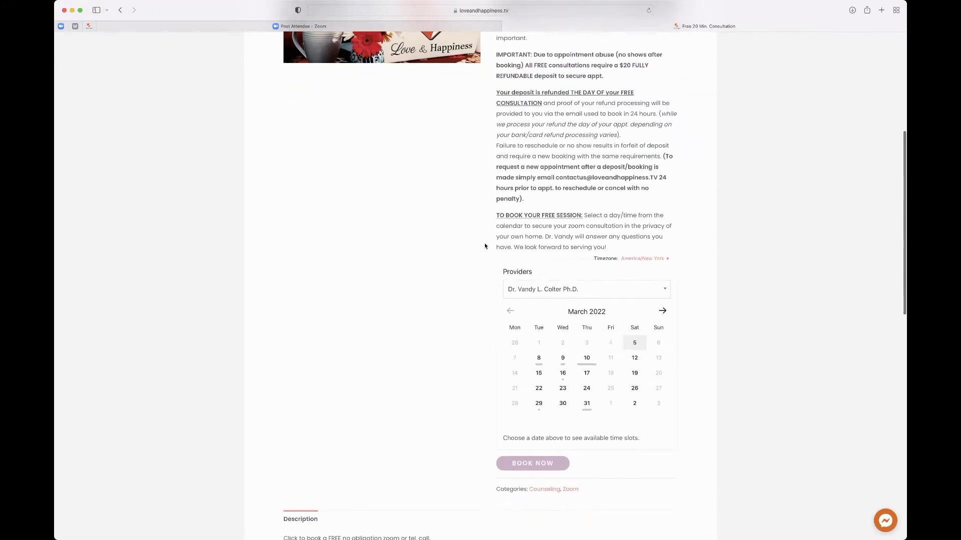
scroll(484, 245, "down", 2)
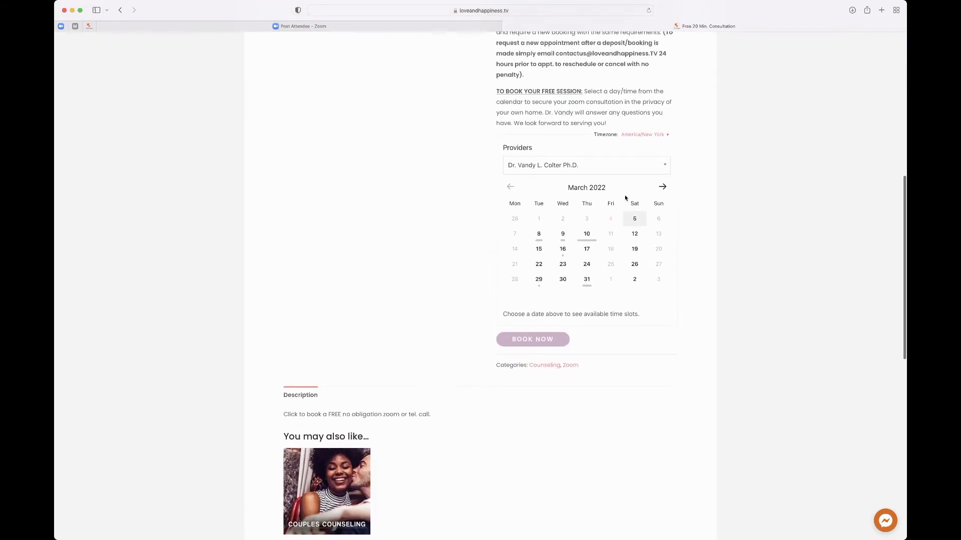
Step: Book the consultation for Saturday, April 2, 2022 at 12:00 pm and view it in the cart
left_click(662, 186)
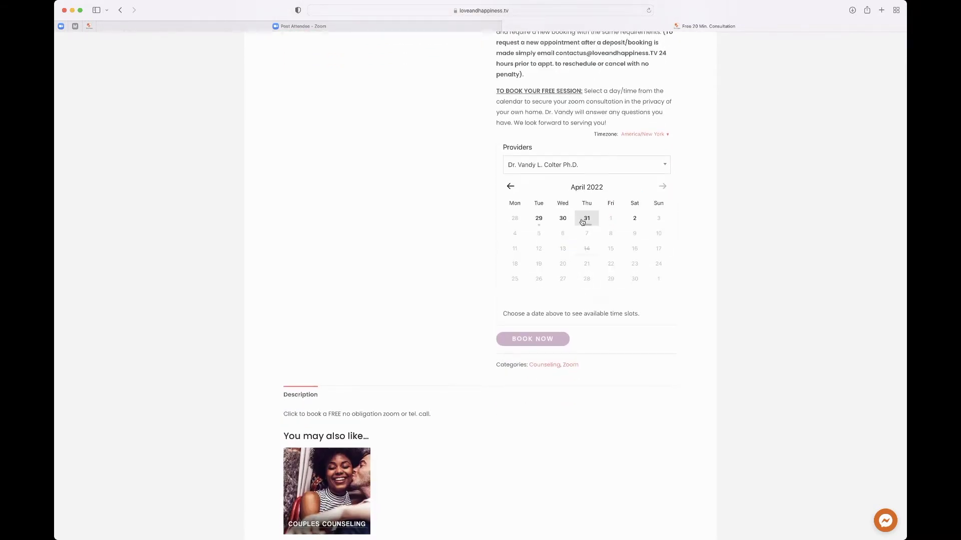
left_click(634, 218)
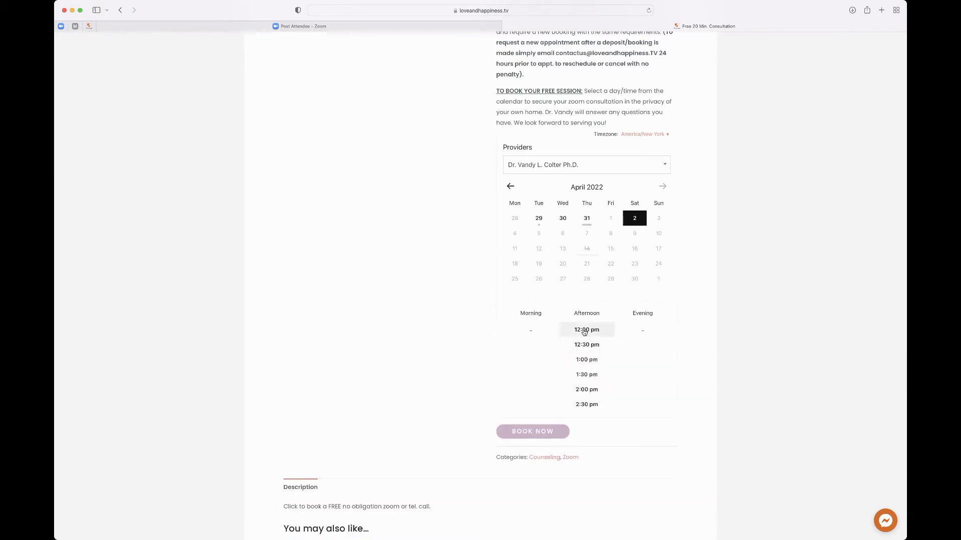
left_click(584, 330)
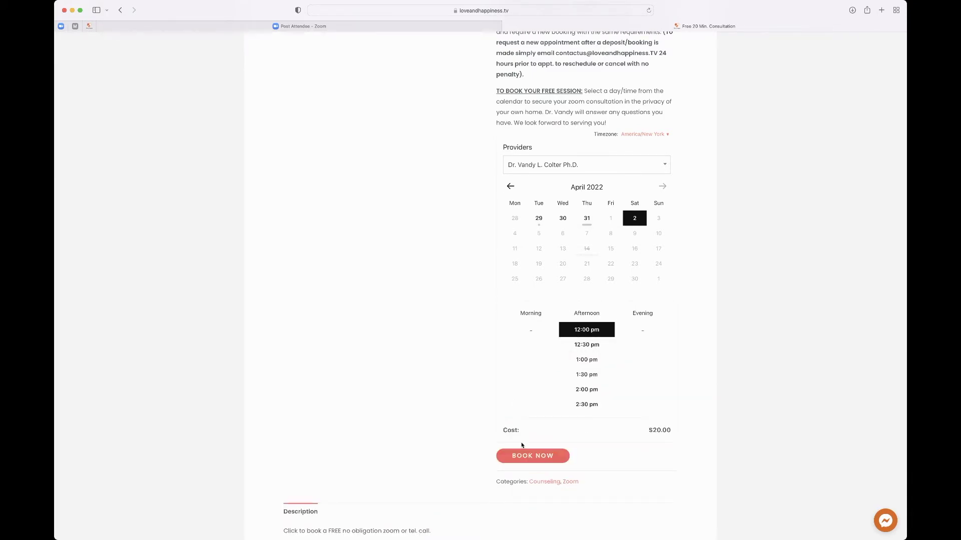
left_click(531, 458)
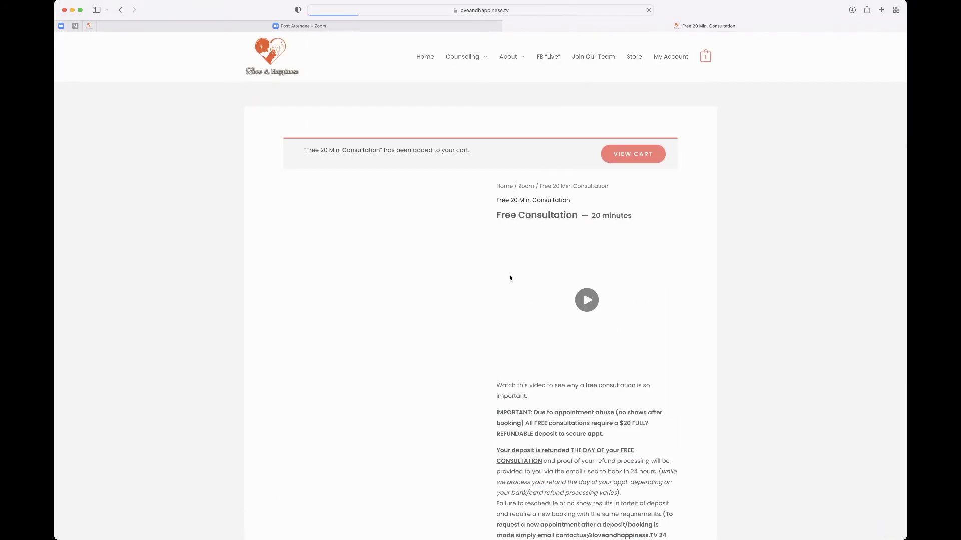
left_click(622, 155)
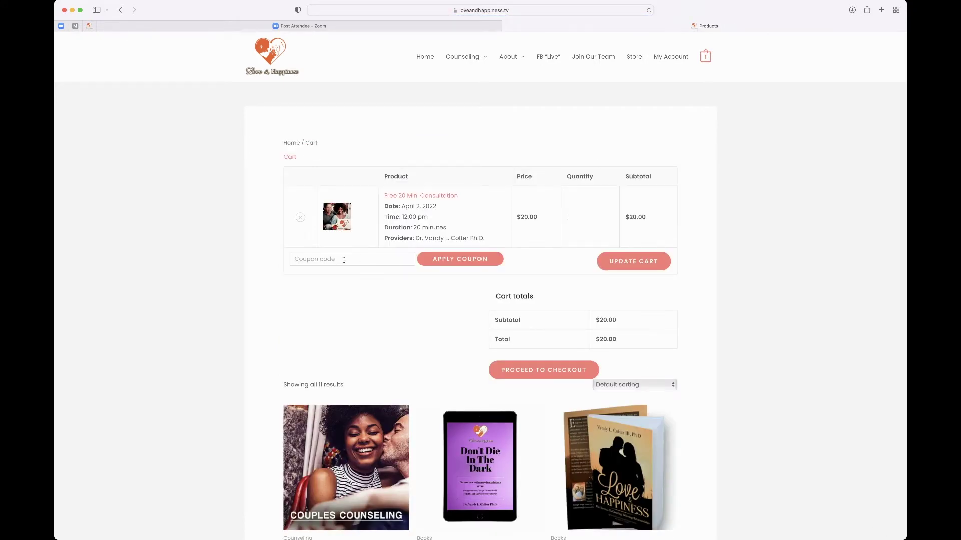
Step: Apply the promo code for a -$20.00 discount, bringing the total to $0.00, and proceed to checkout
left_click(344, 261)
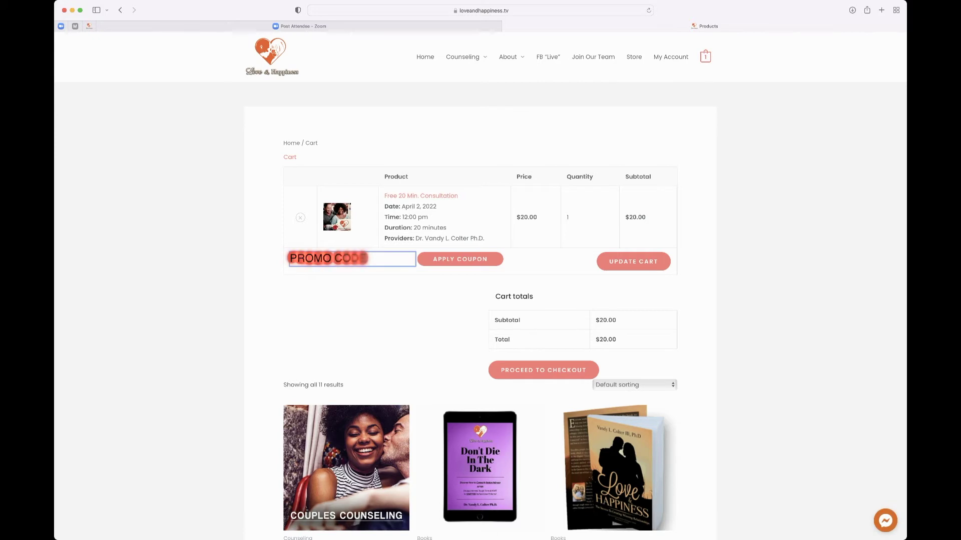
left_click(422, 299)
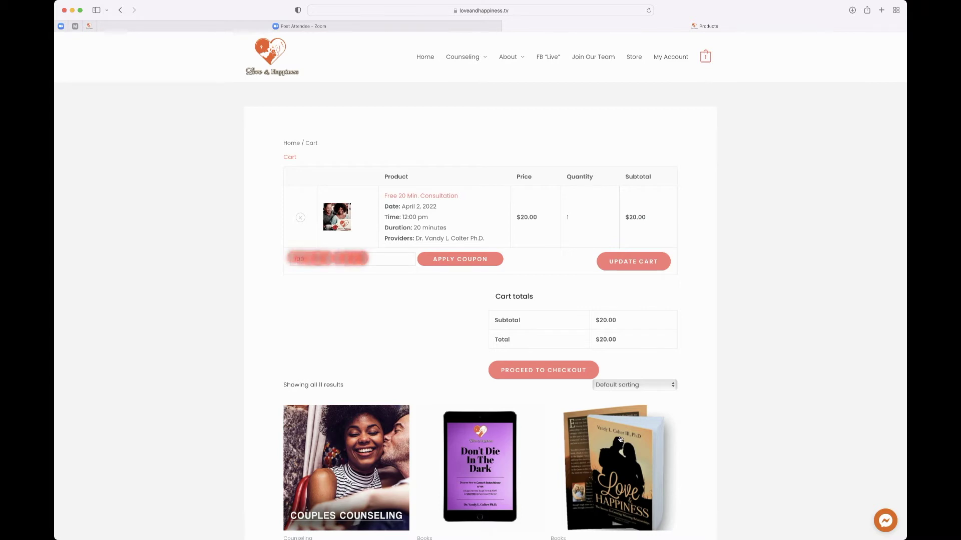
scroll(620, 440, "down", 5)
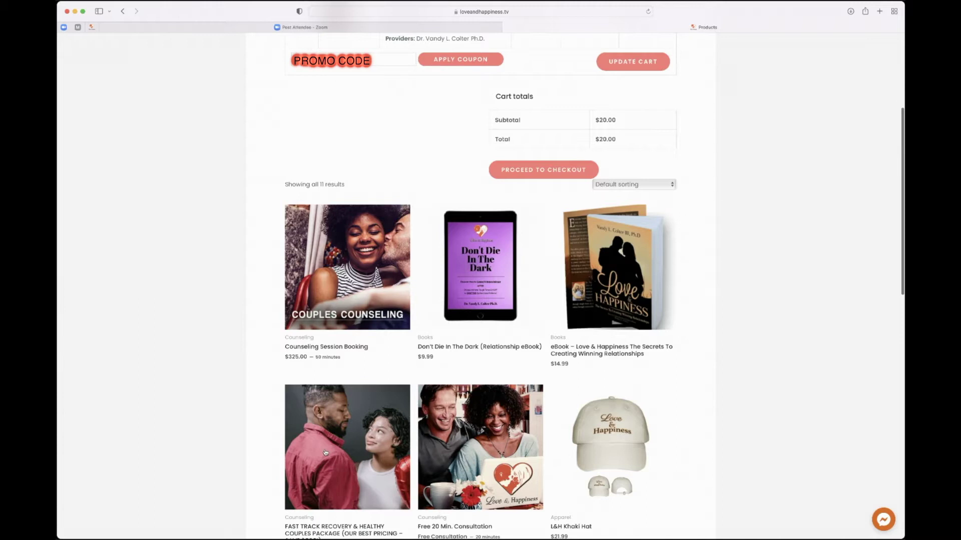
scroll(325, 453, "up", 5)
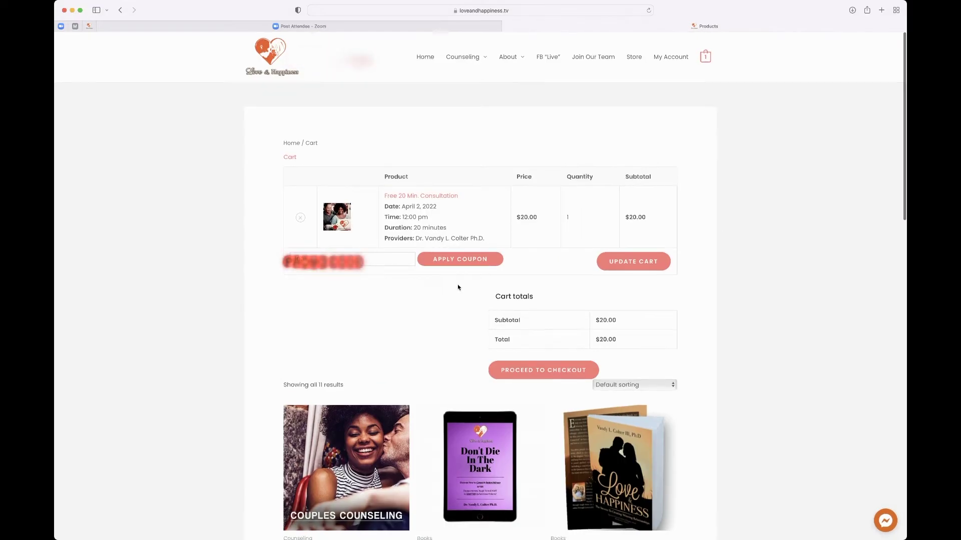
left_click(451, 261)
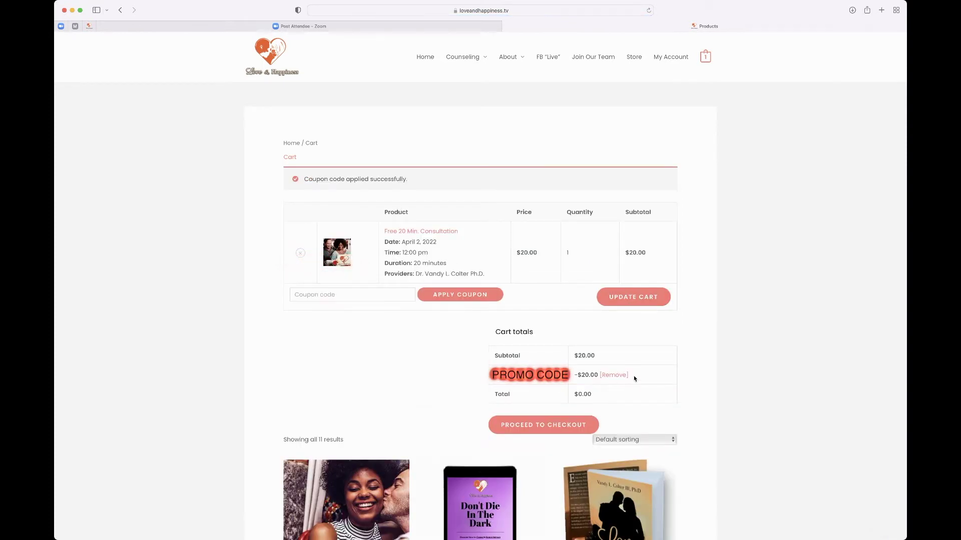
left_click_drag(626, 376, 574, 394)
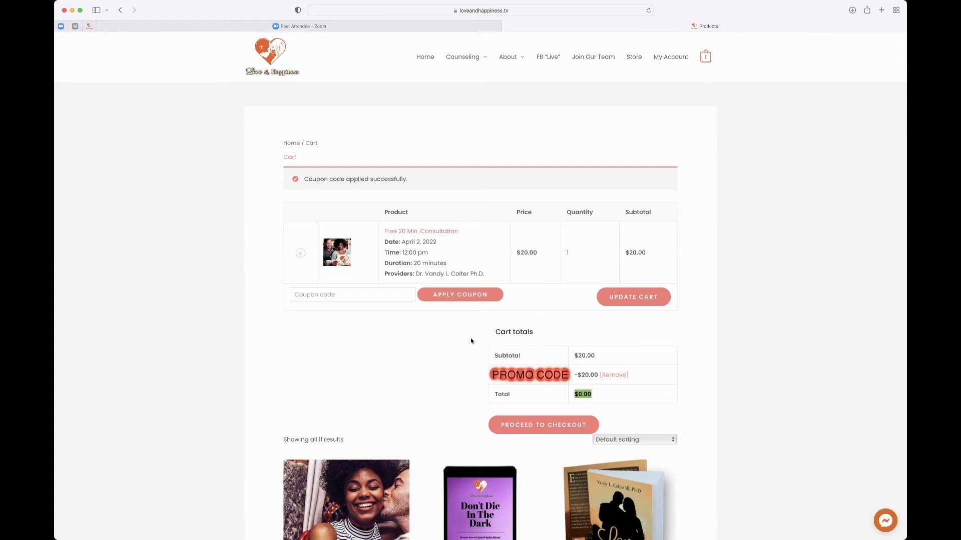
left_click(521, 426)
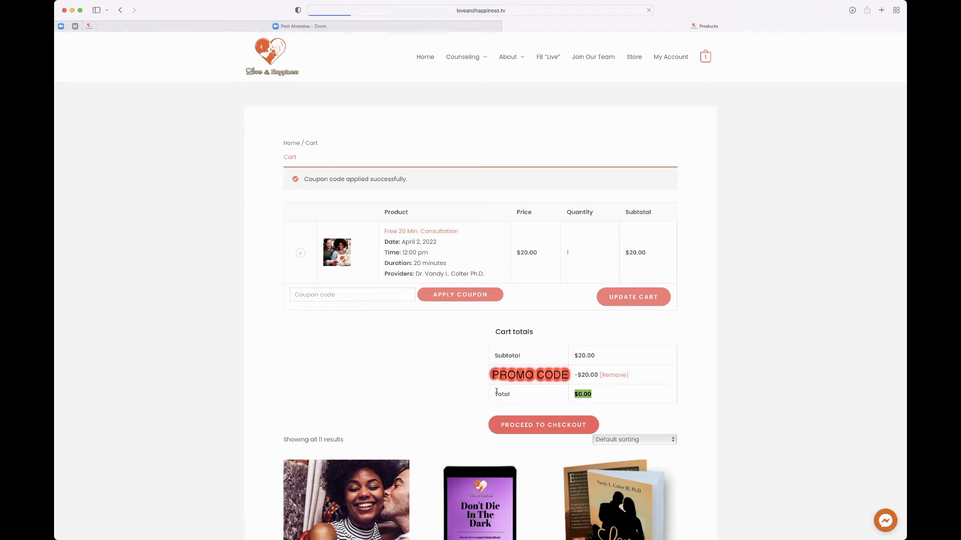
Step: Log in with the client account's e-mail address and password in the Login form
left_click(314, 241)
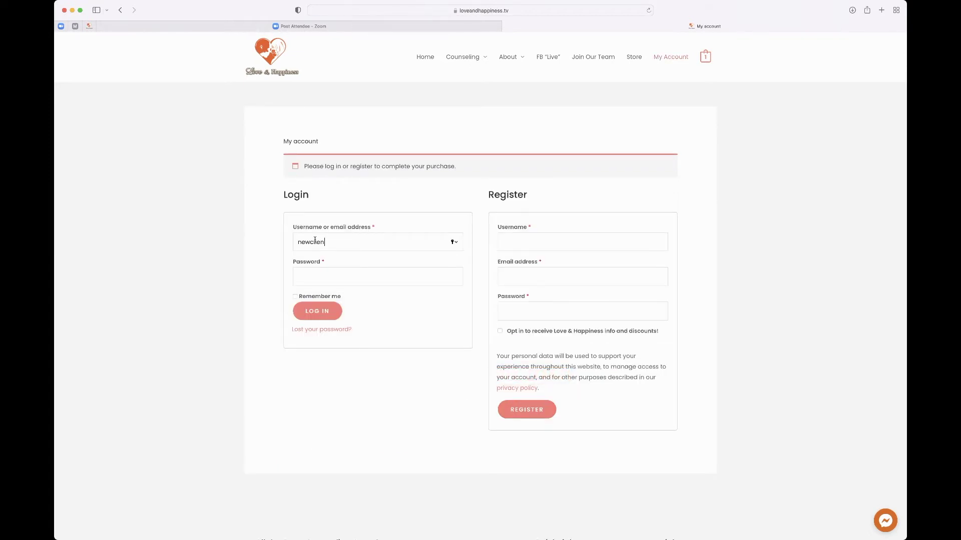
left_click(303, 276)
type("•••••••••••••")
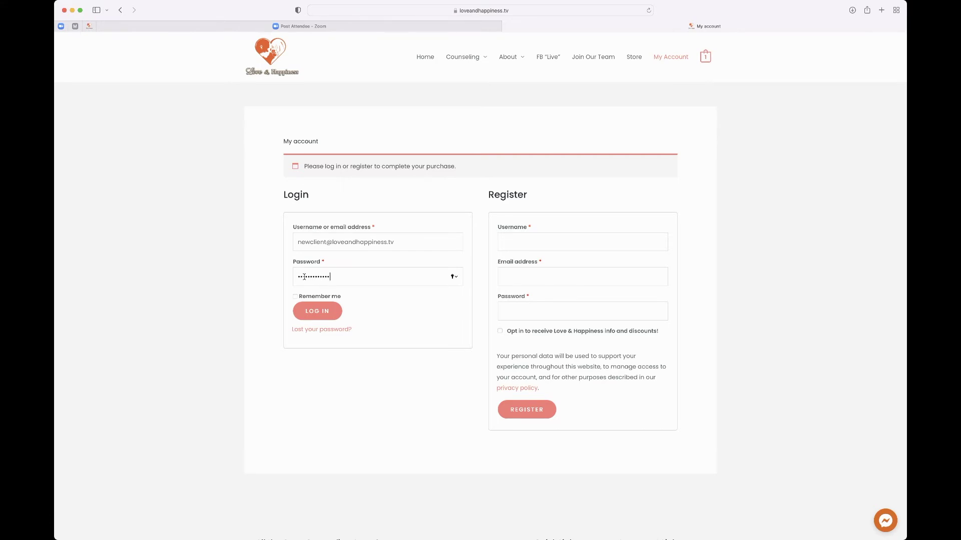
left_click(309, 312)
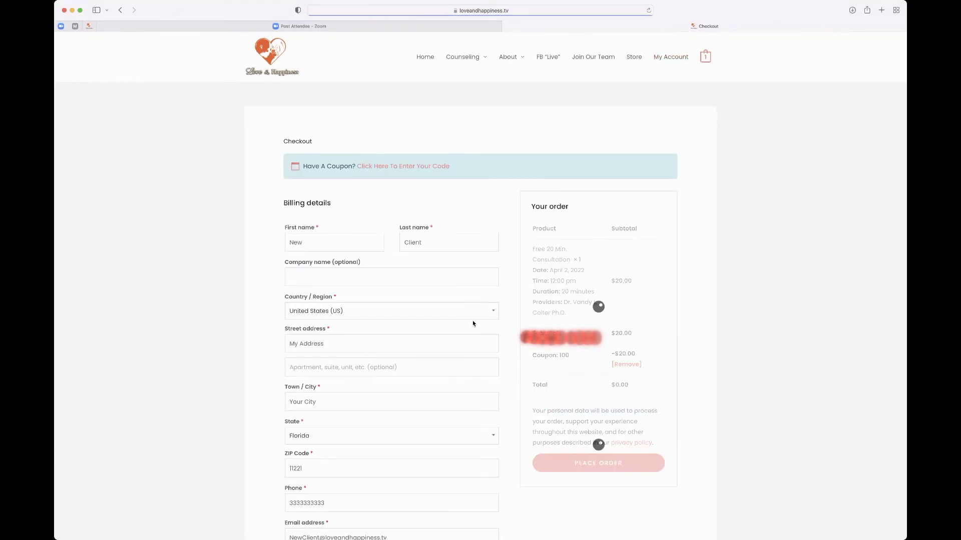
Step: Add the order note 'Looking forward to working with you!' and place the $0.00 order
scroll(631, 369, "down", 1)
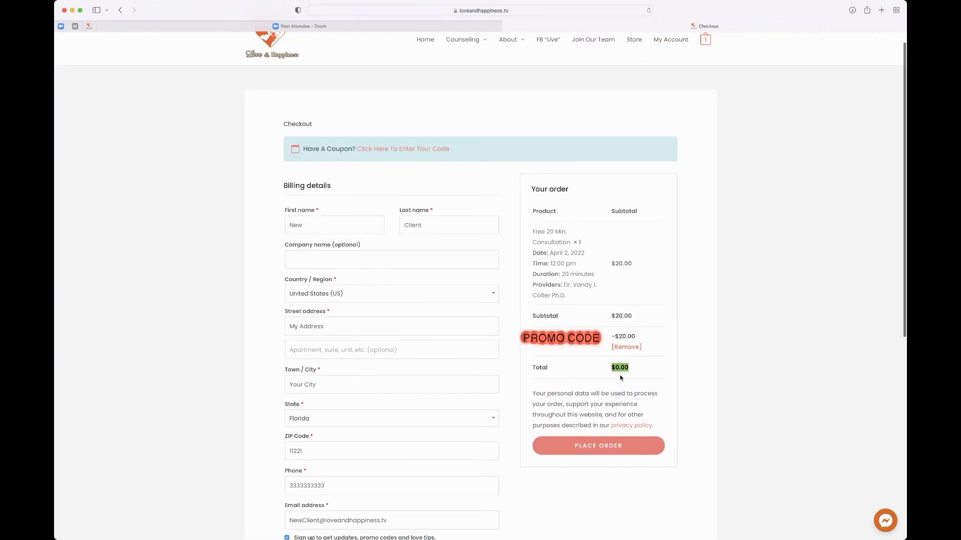
left_click(694, 390)
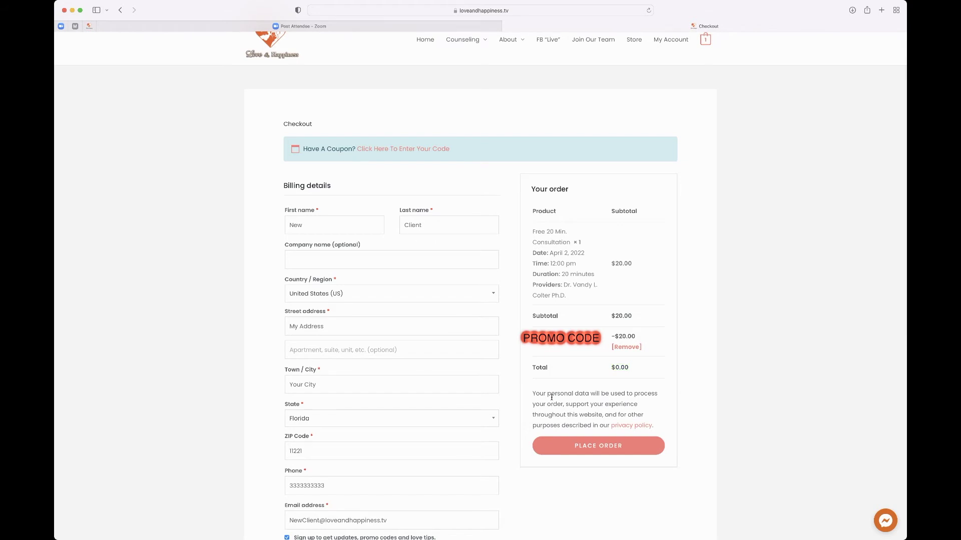
scroll(427, 401, "down", 3)
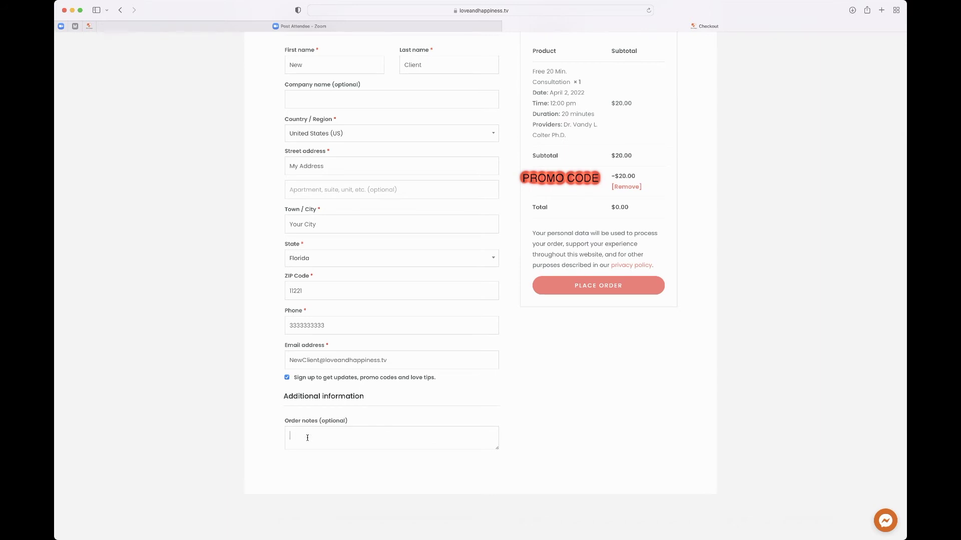
type("ooking forward to working with you!")
left_click(569, 288)
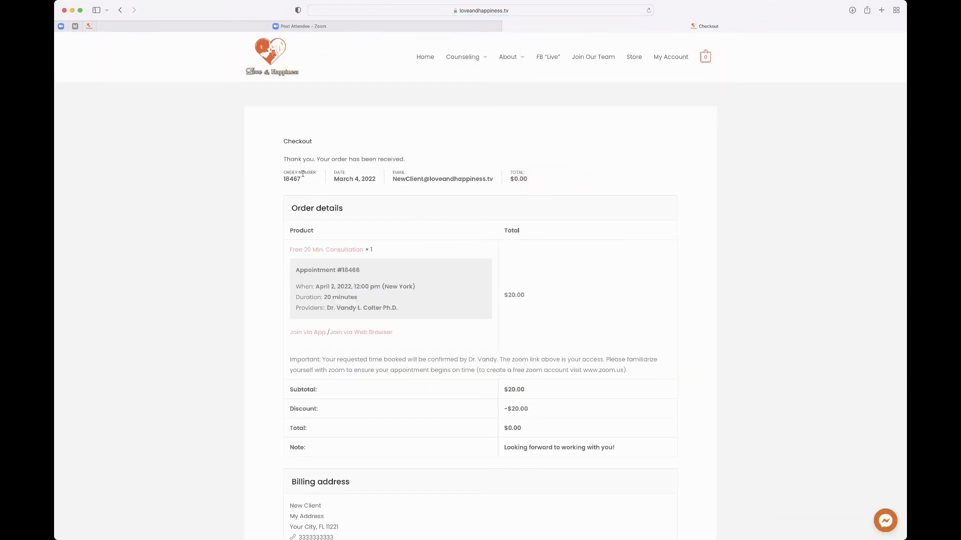
Step: Highlight the March 4, 2022 order date, appointment date, time and 20-minute duration, then go to My Account
left_click_drag(378, 182, 334, 180)
left_click(403, 272)
left_click_drag(363, 273, 296, 271)
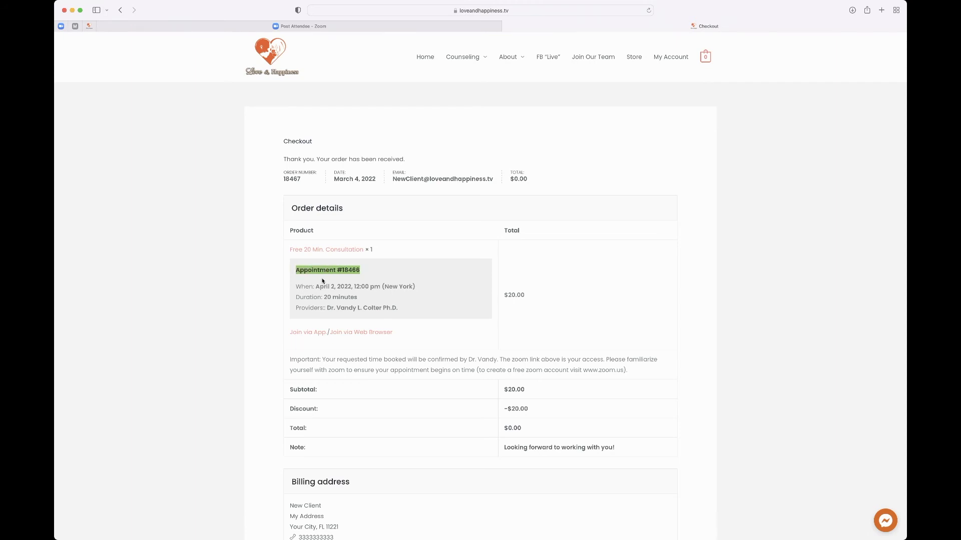
left_click(422, 293)
left_click_drag(420, 286, 325, 298)
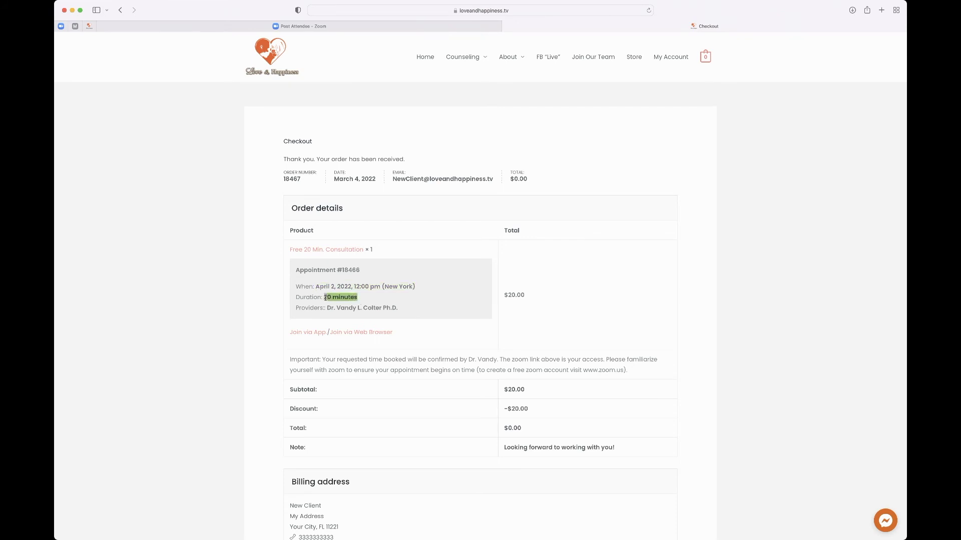
left_click(440, 331)
left_click(666, 58)
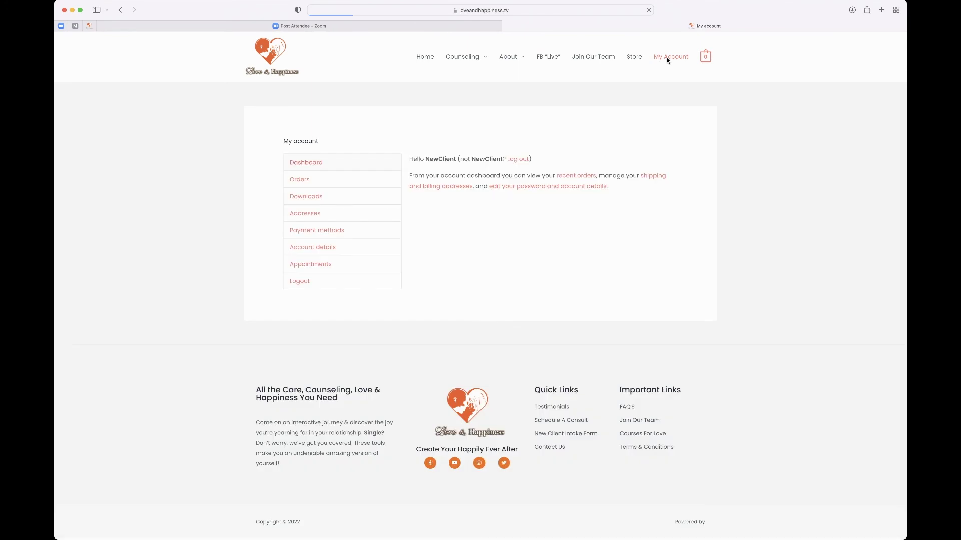
Step: Open the newest order from Orders and highlight its April 2 appointment's Zoom join links
left_click(296, 182)
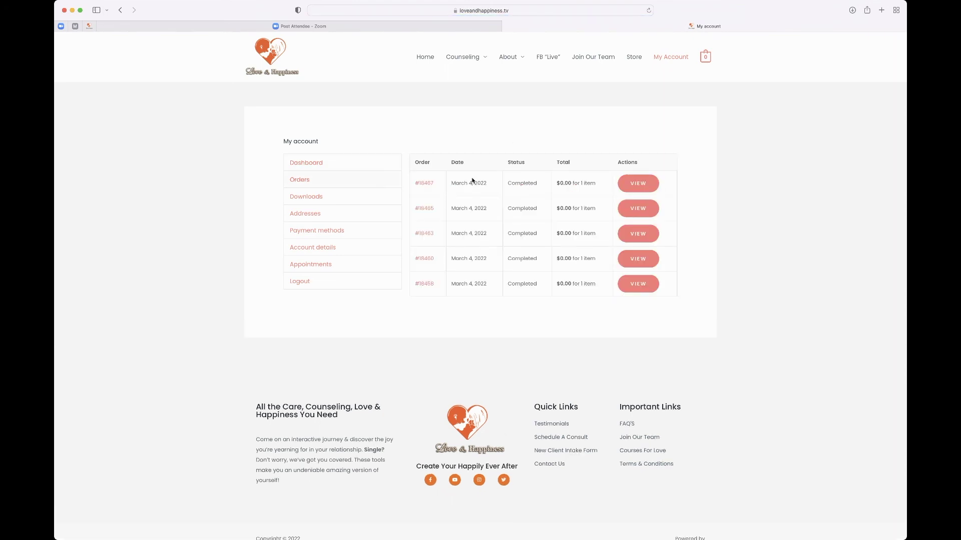
left_click_drag(413, 184, 434, 186)
left_click(642, 185)
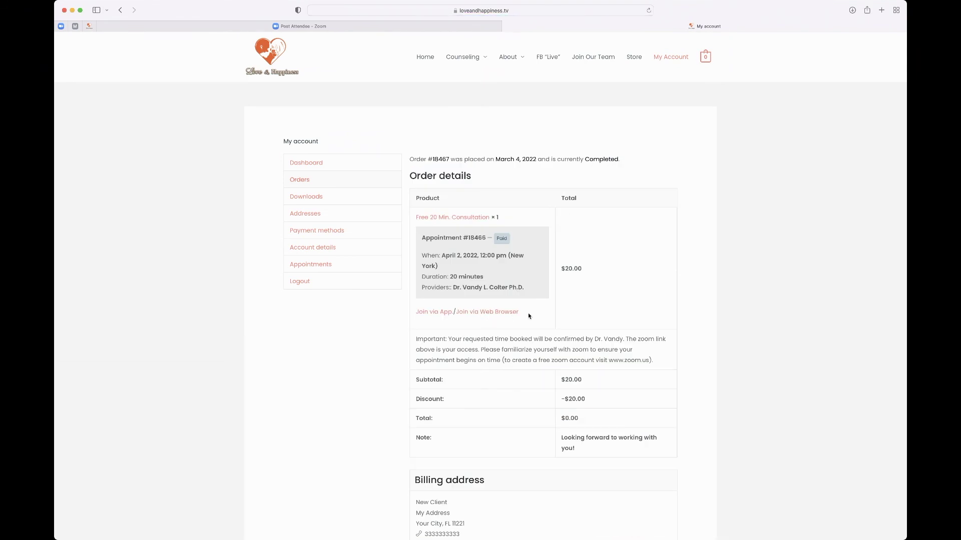
triple_click(415, 320)
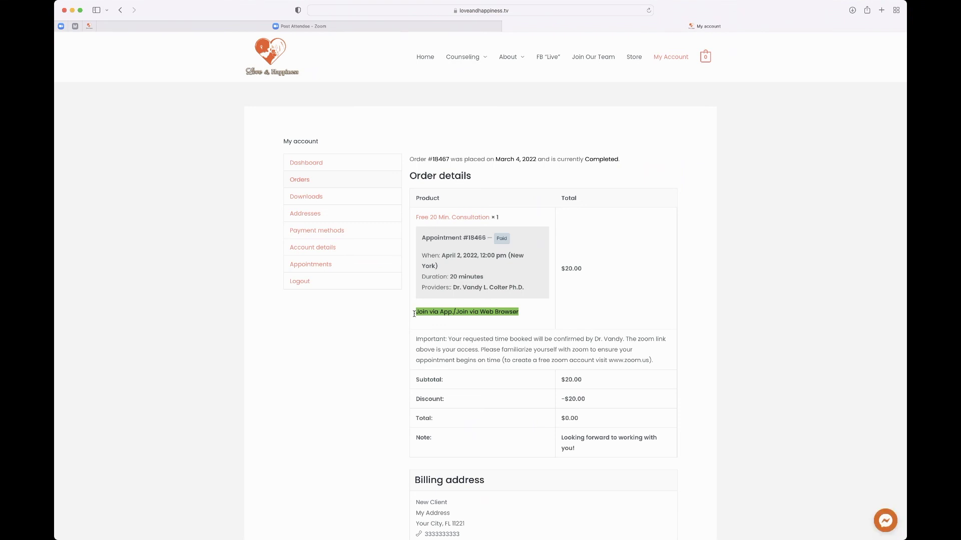
left_click(474, 328)
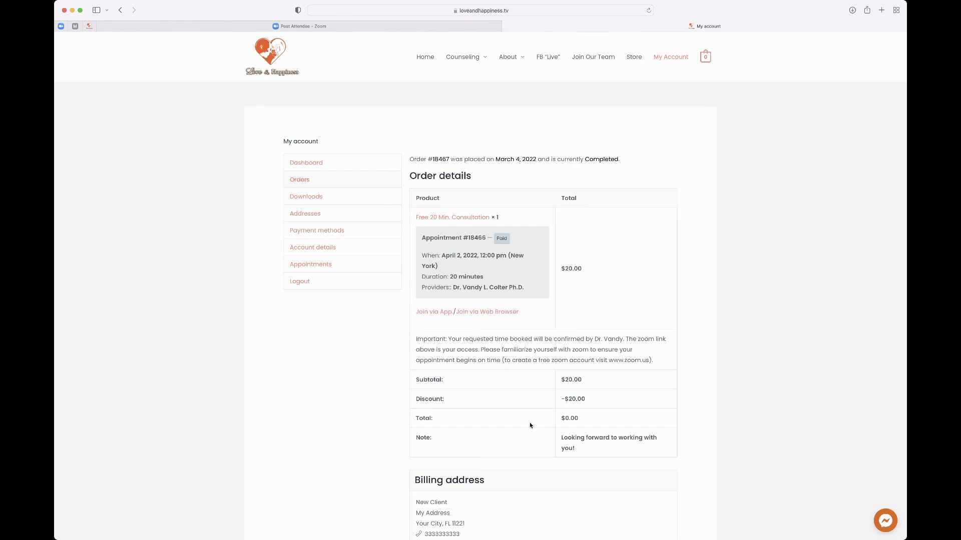